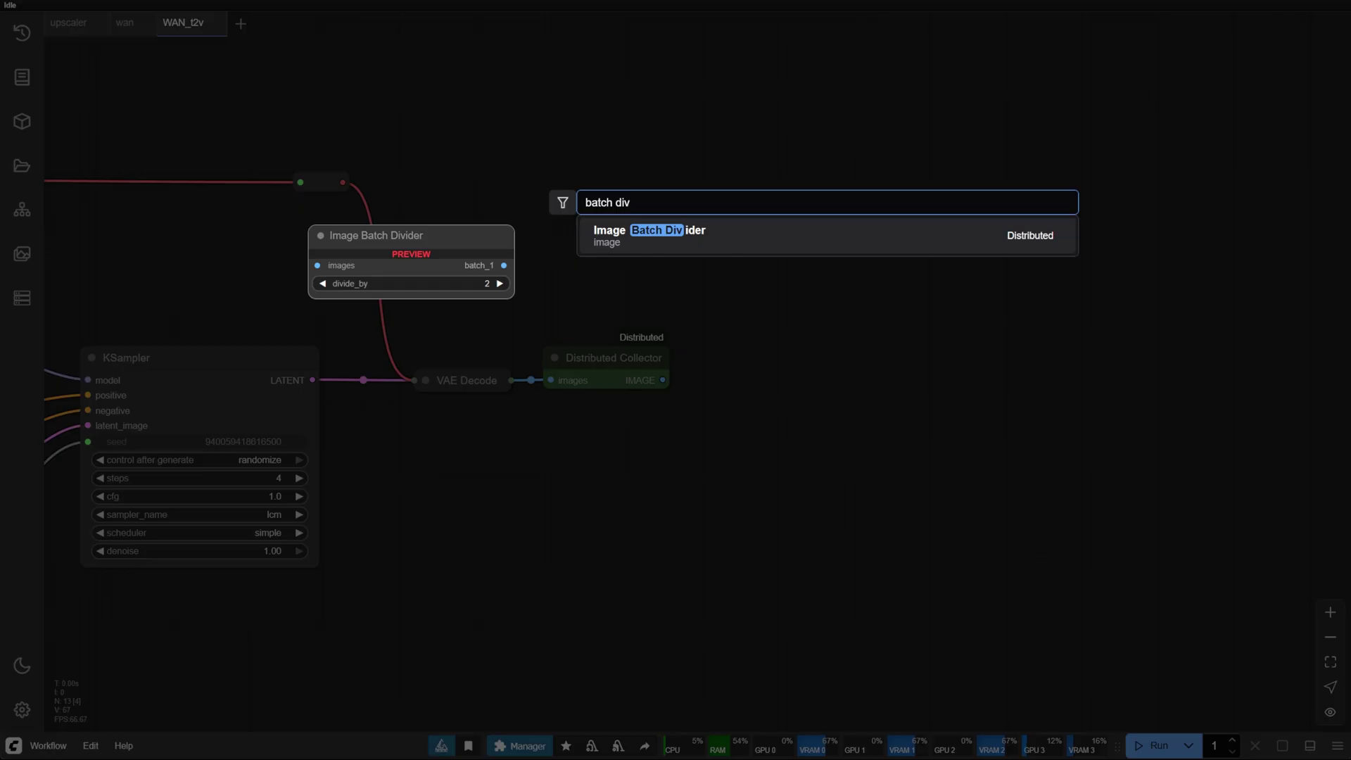
Step: Add an Image Batch Divider fed by the Collector's images and set divide_by to 3
key(Return)
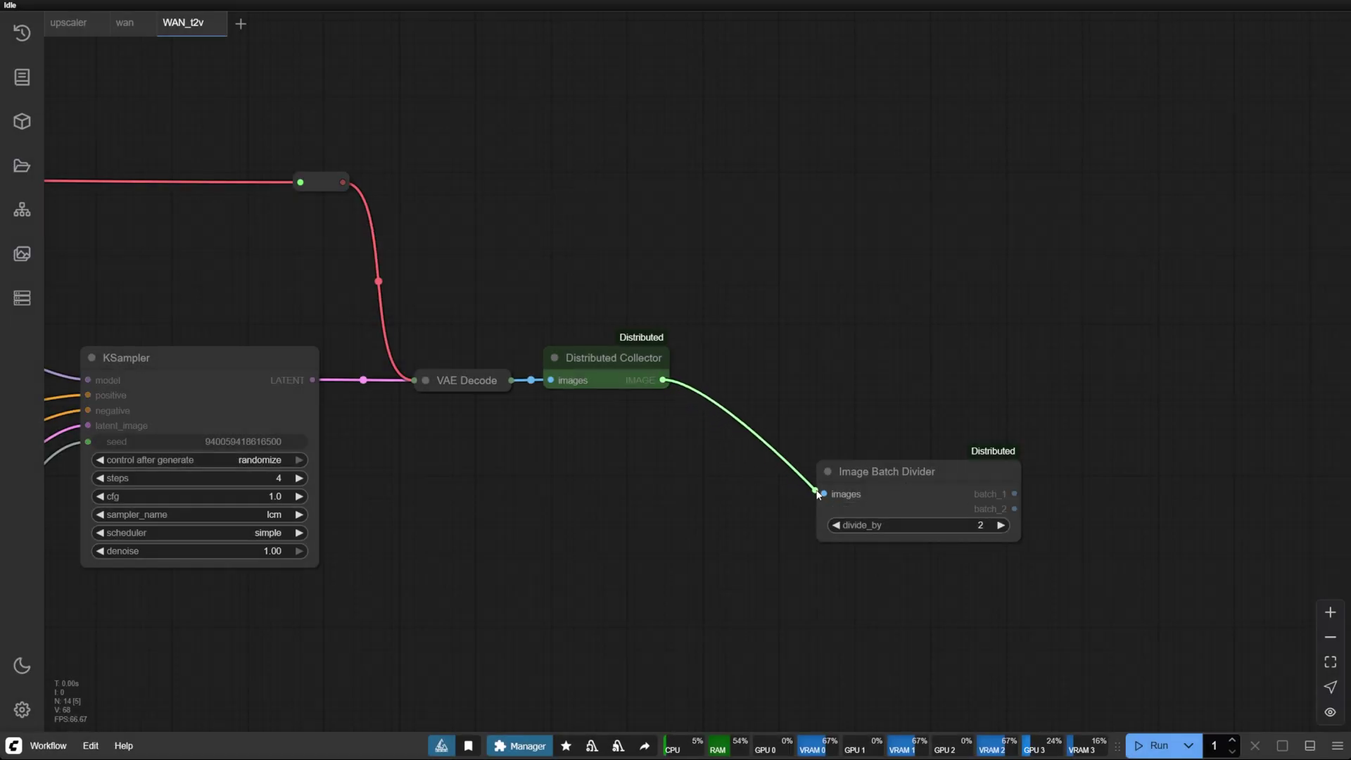
drag(816, 491, 766, 376)
click(701, 545)
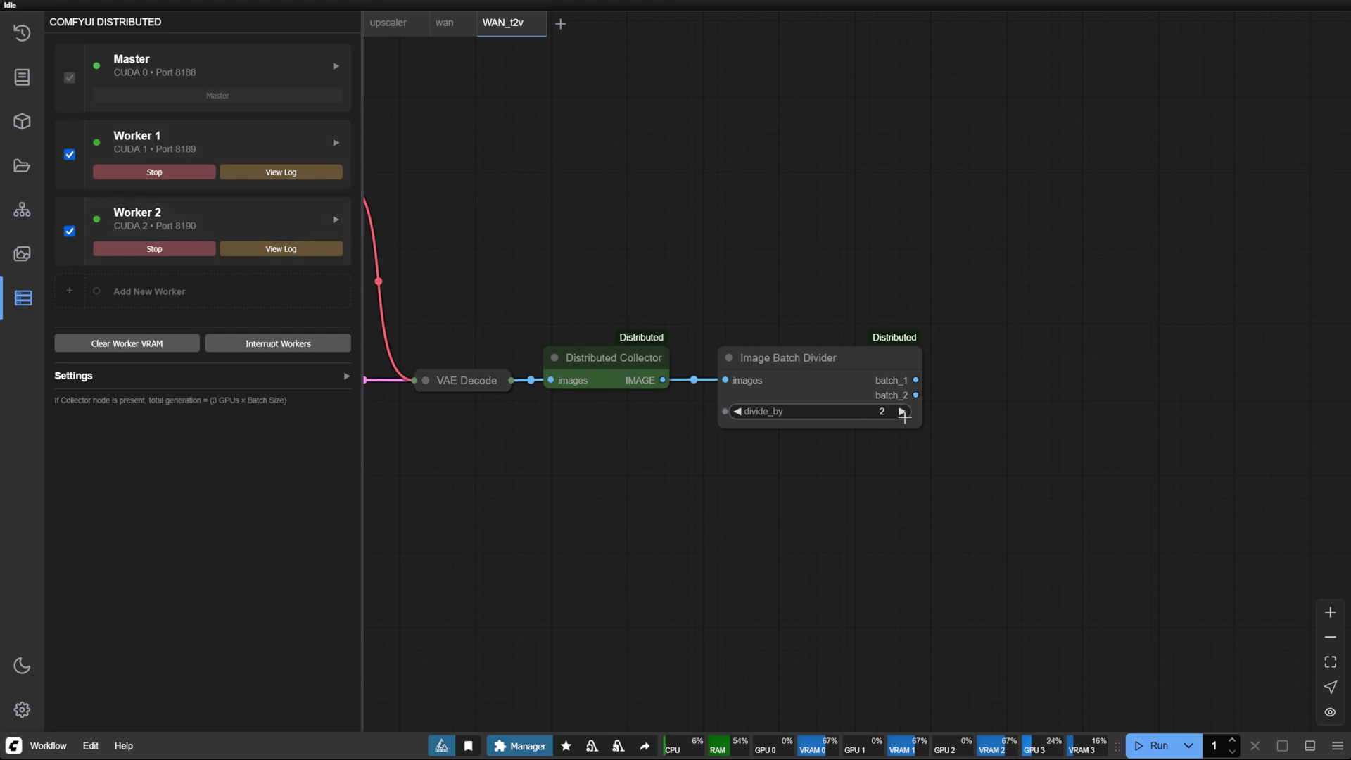
click(901, 412)
Step: Add a Video Combine node beside the divider and duplicate it
double_click(995, 508)
text(vi)
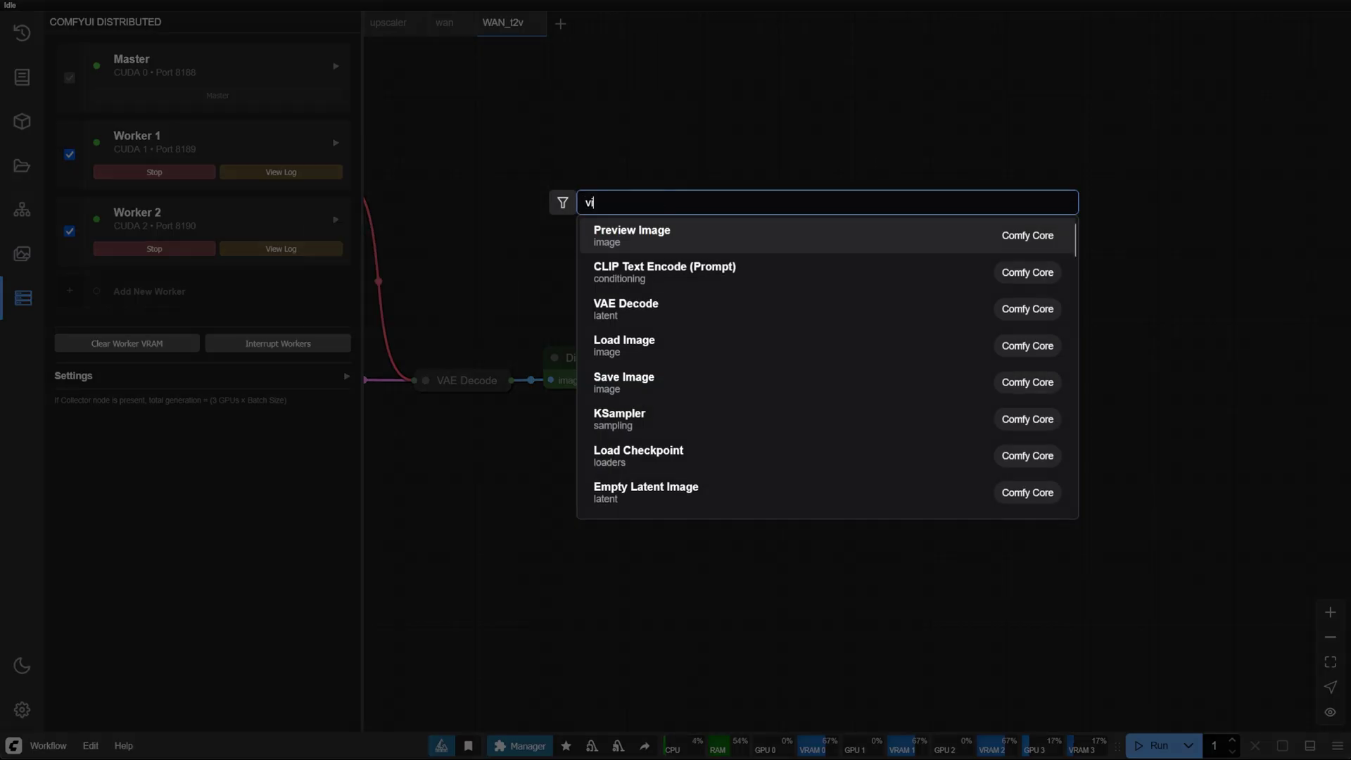
text(deo comb)
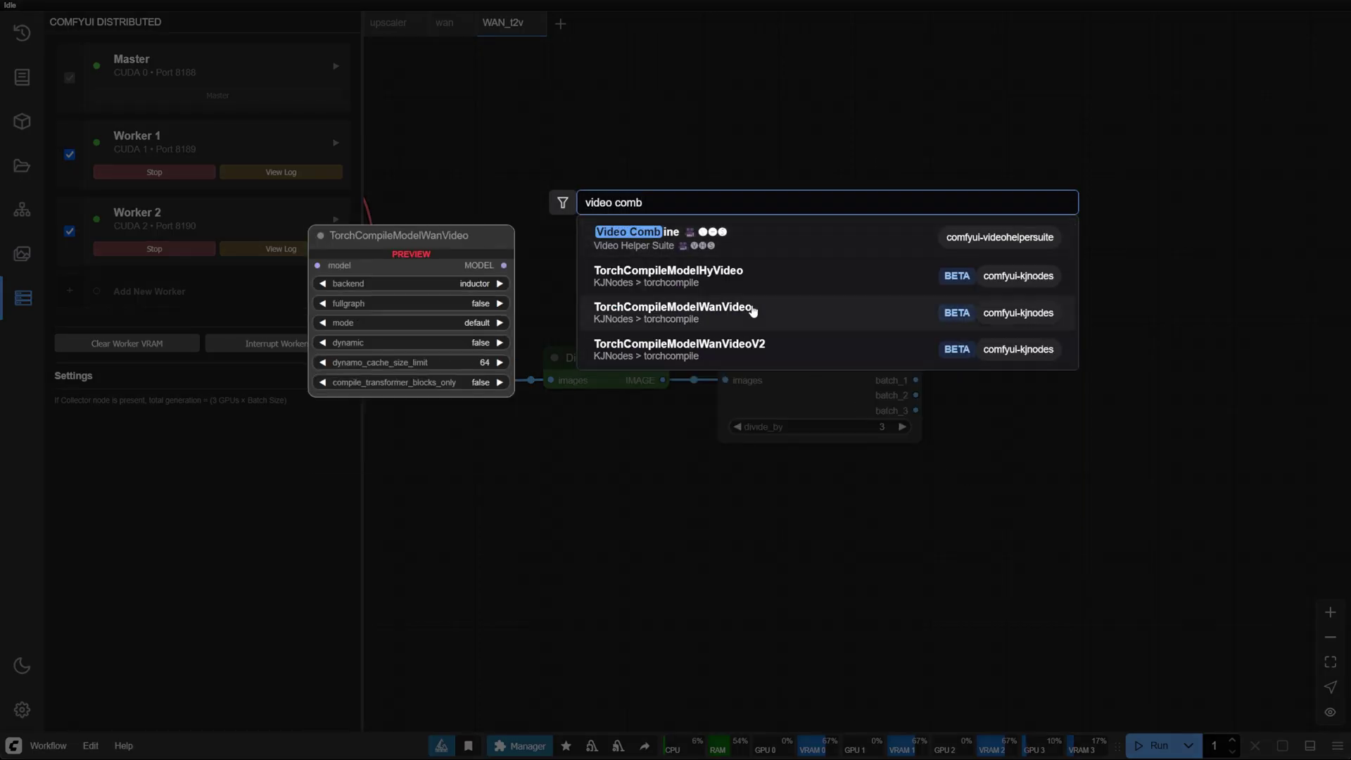
key(Return)
drag(1077, 512, 1090, 325)
key(ctrl+c)
key(ctrl+v)
key(ctrl+v)
Step: Wire batch_3 to the third Video Combine, set every output's format to video/h264-mp4, and run
drag(557, 373, 1080, 351)
click(710, 459)
click(732, 538)
click(936, 459)
click(960, 539)
click(1196, 468)
click(1210, 547)
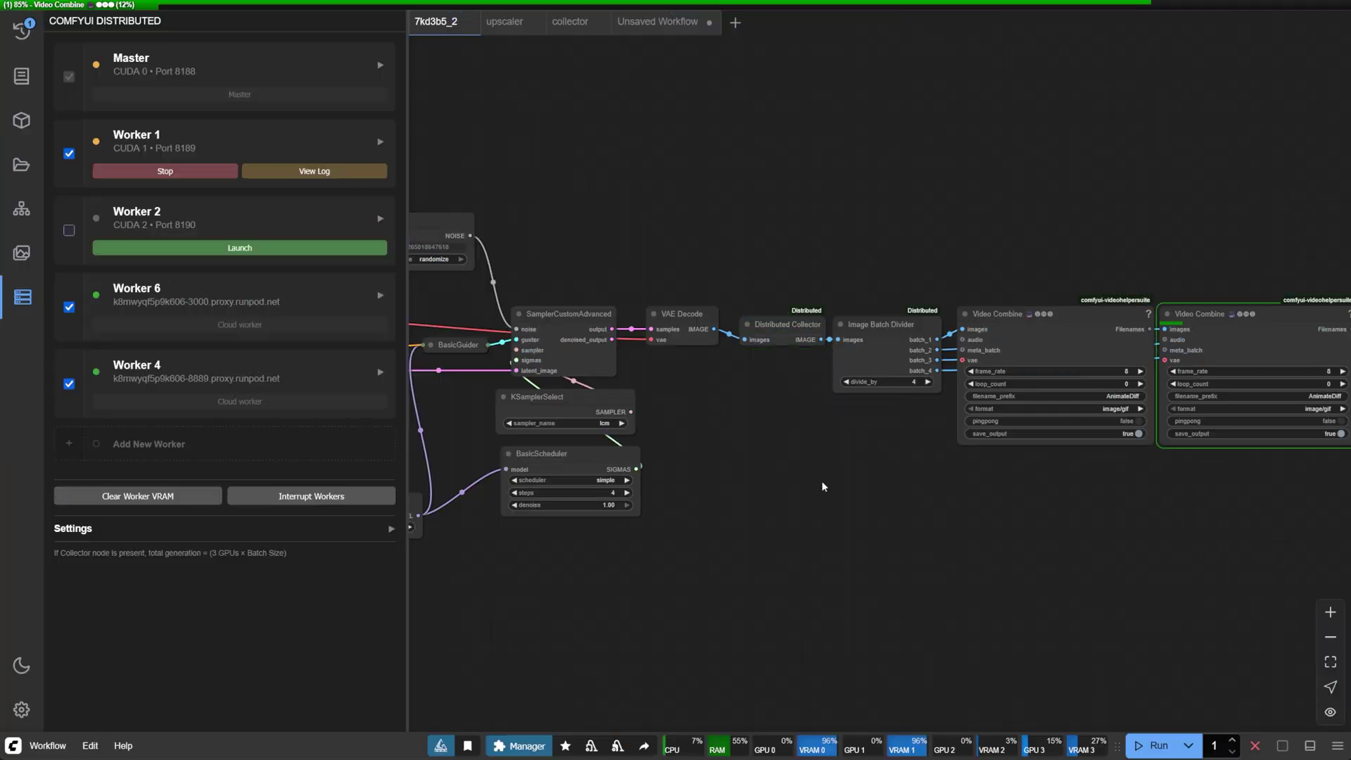
Step: Scroll the canvas right to view the four finished Video Combine robot previews
scroll(887, 494, right, 10)
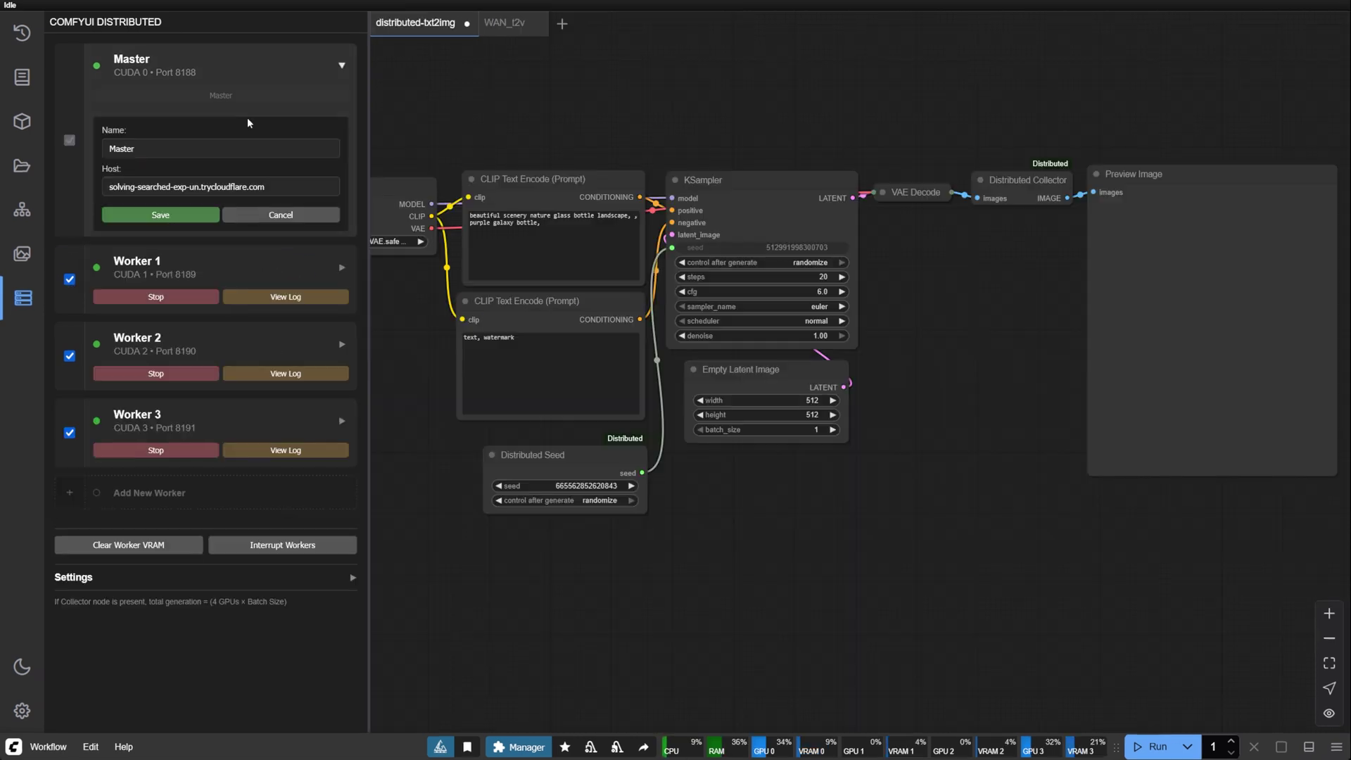
Step: Create Worker 4 as a Cloud worker with a RunPod host on port 443, save it, and collapse the card
click(192, 79)
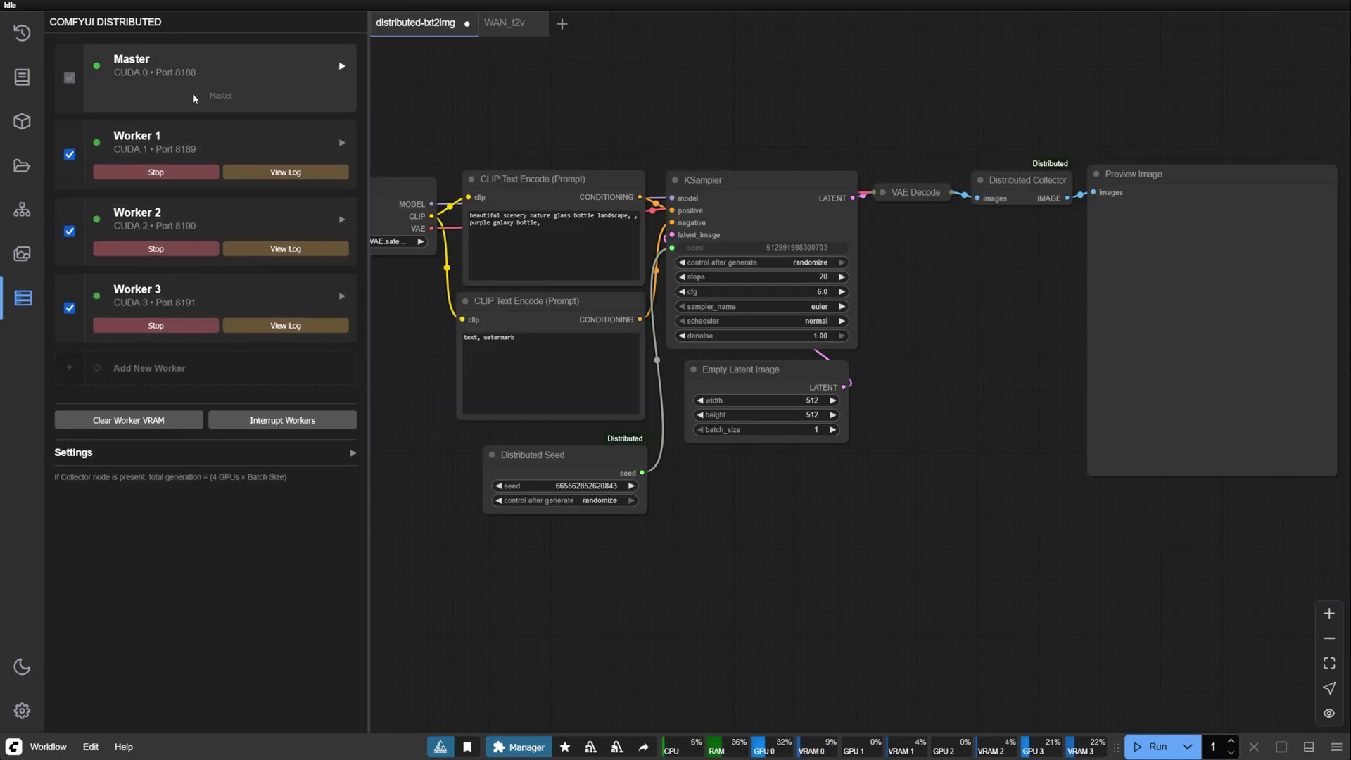
click(149, 380)
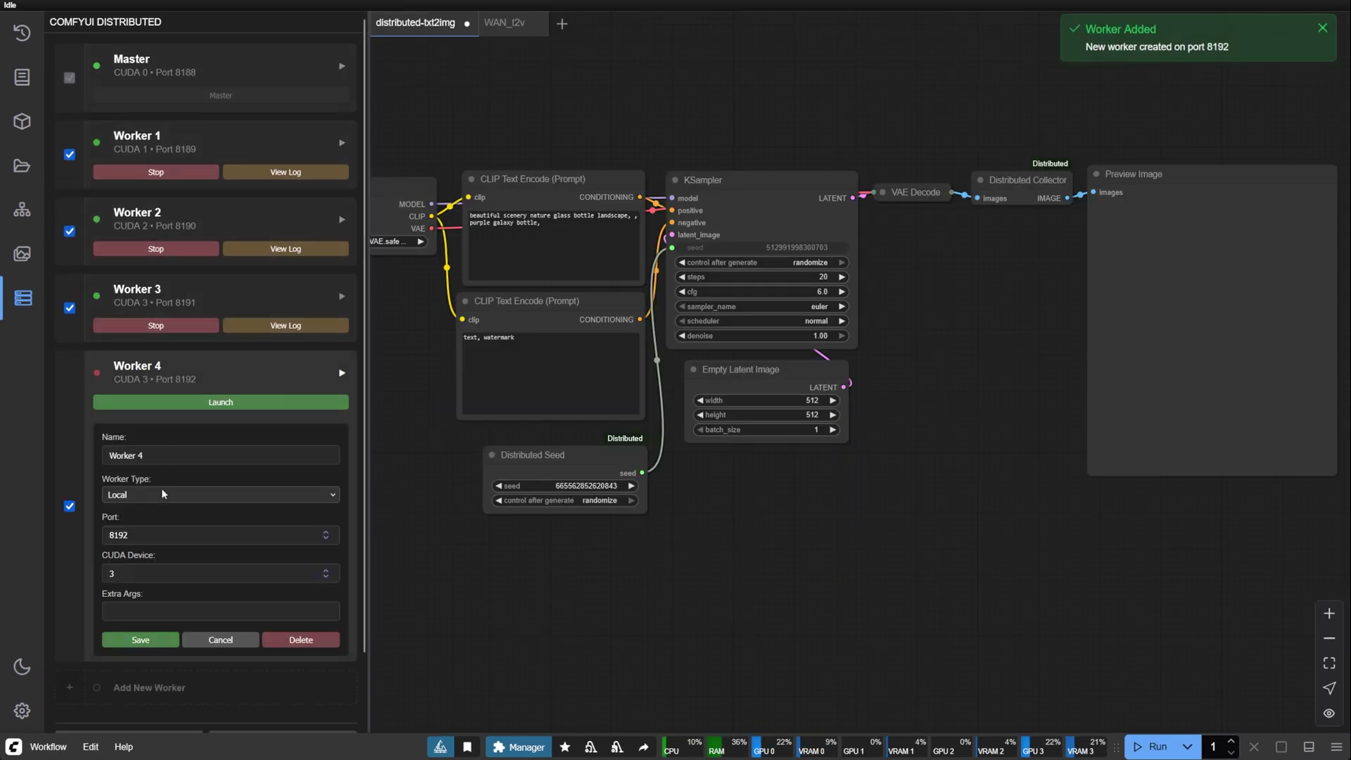
click(154, 544)
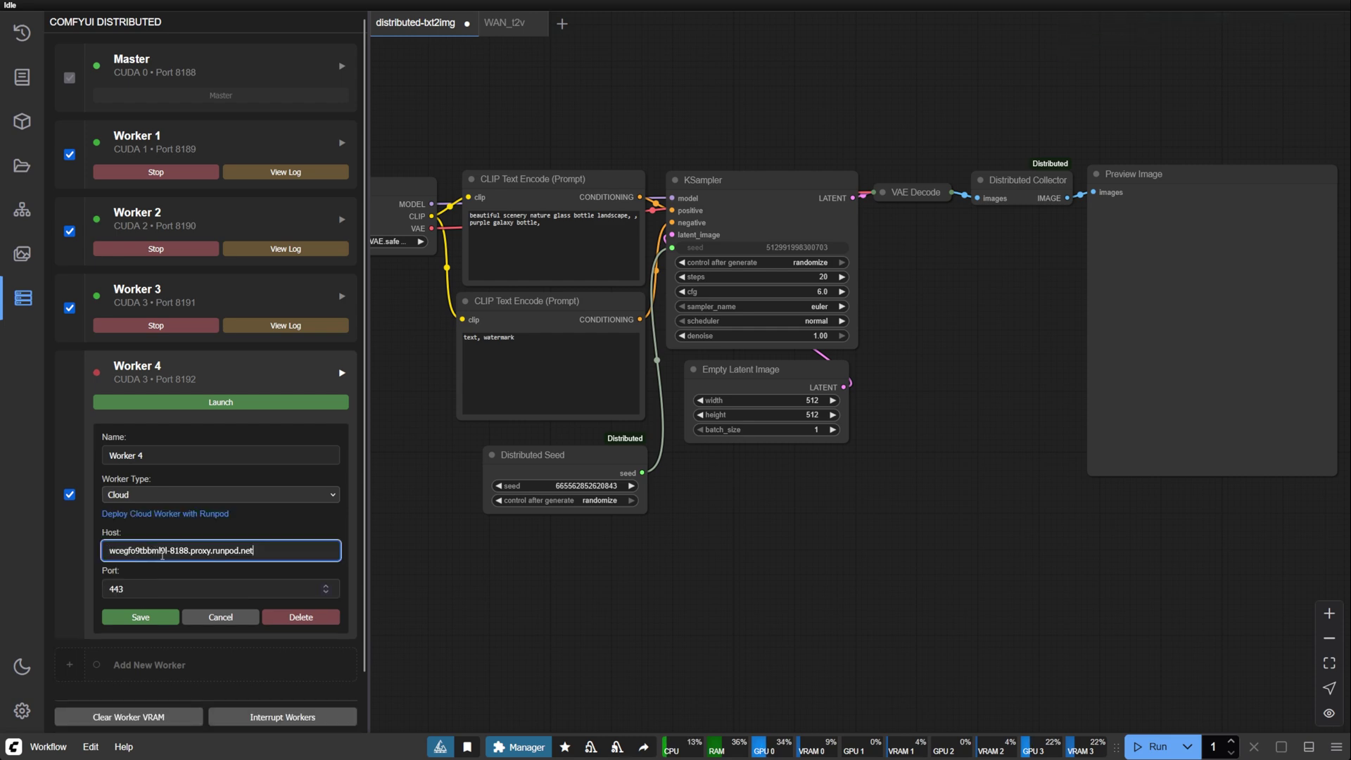
click(153, 587)
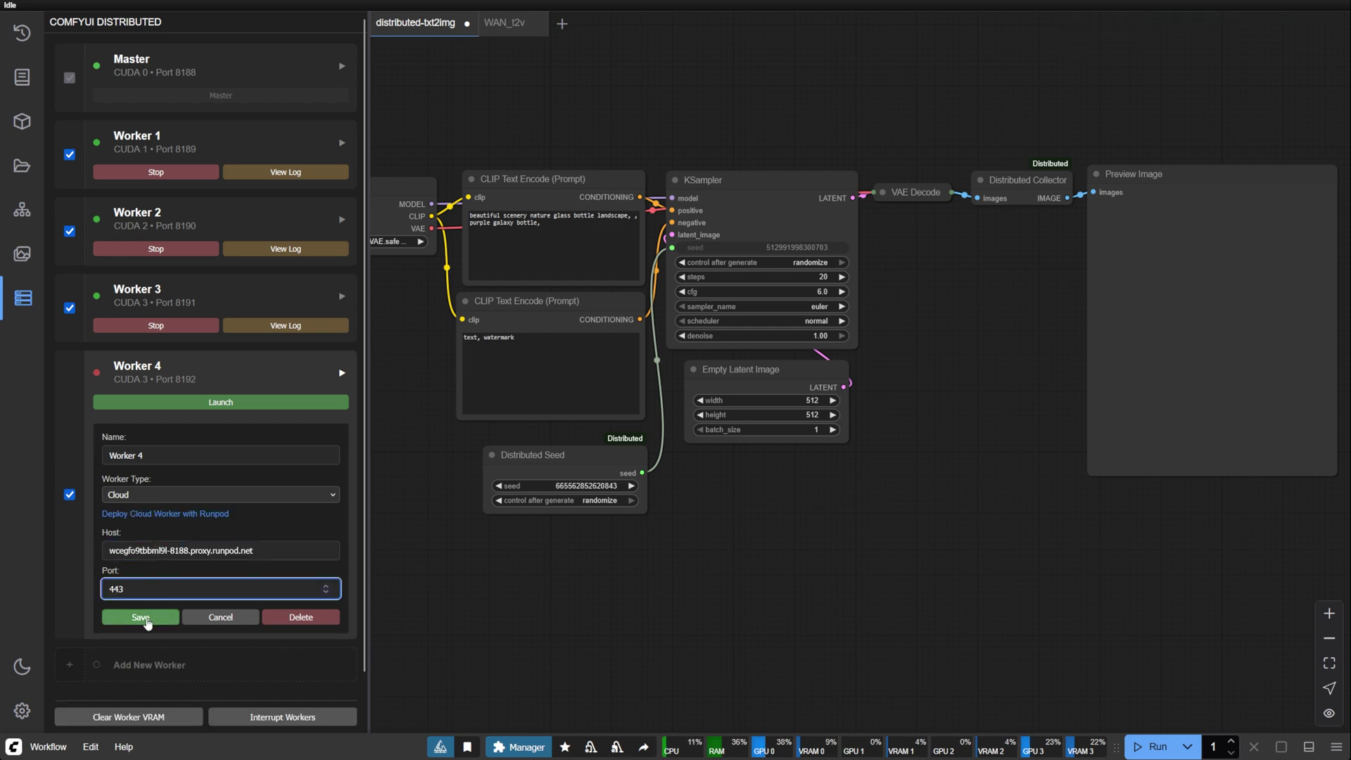
click(141, 617)
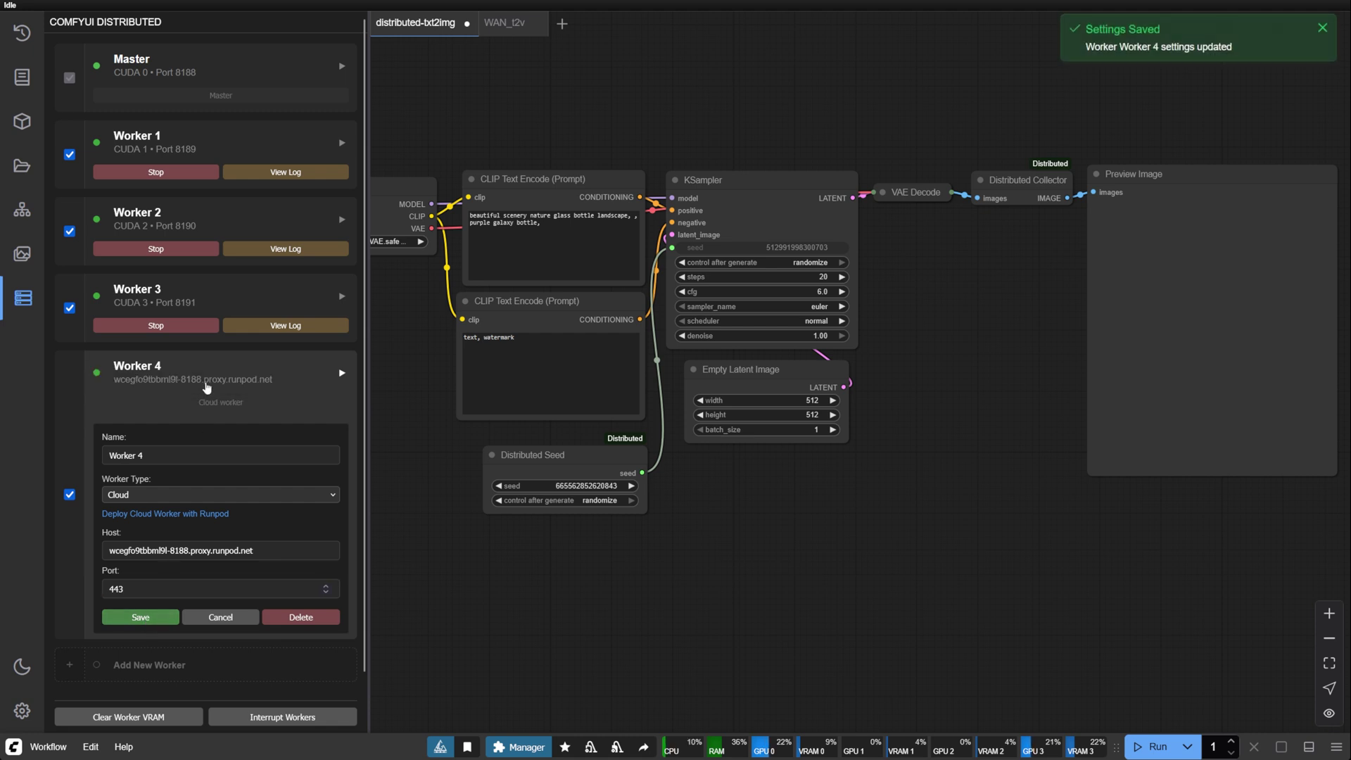
click(205, 384)
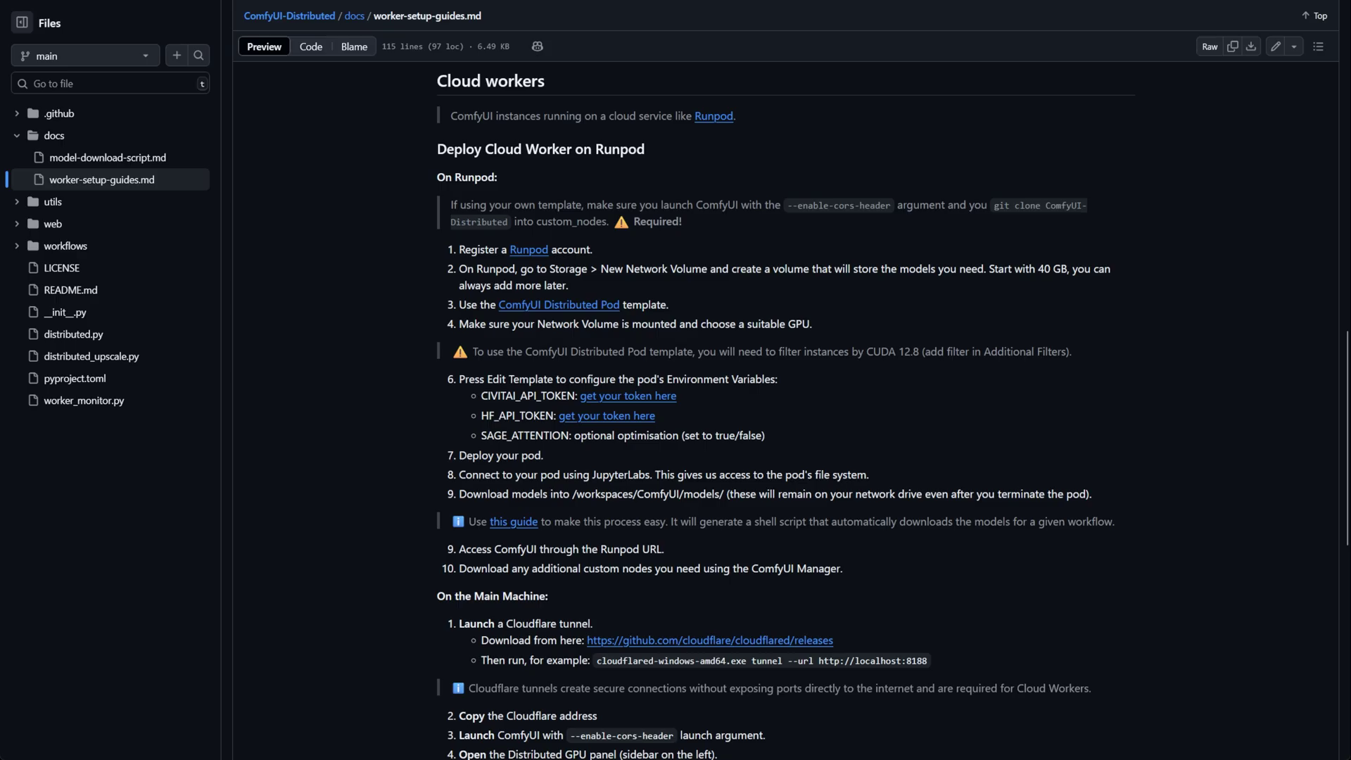
scroll(774, 408, down, 1)
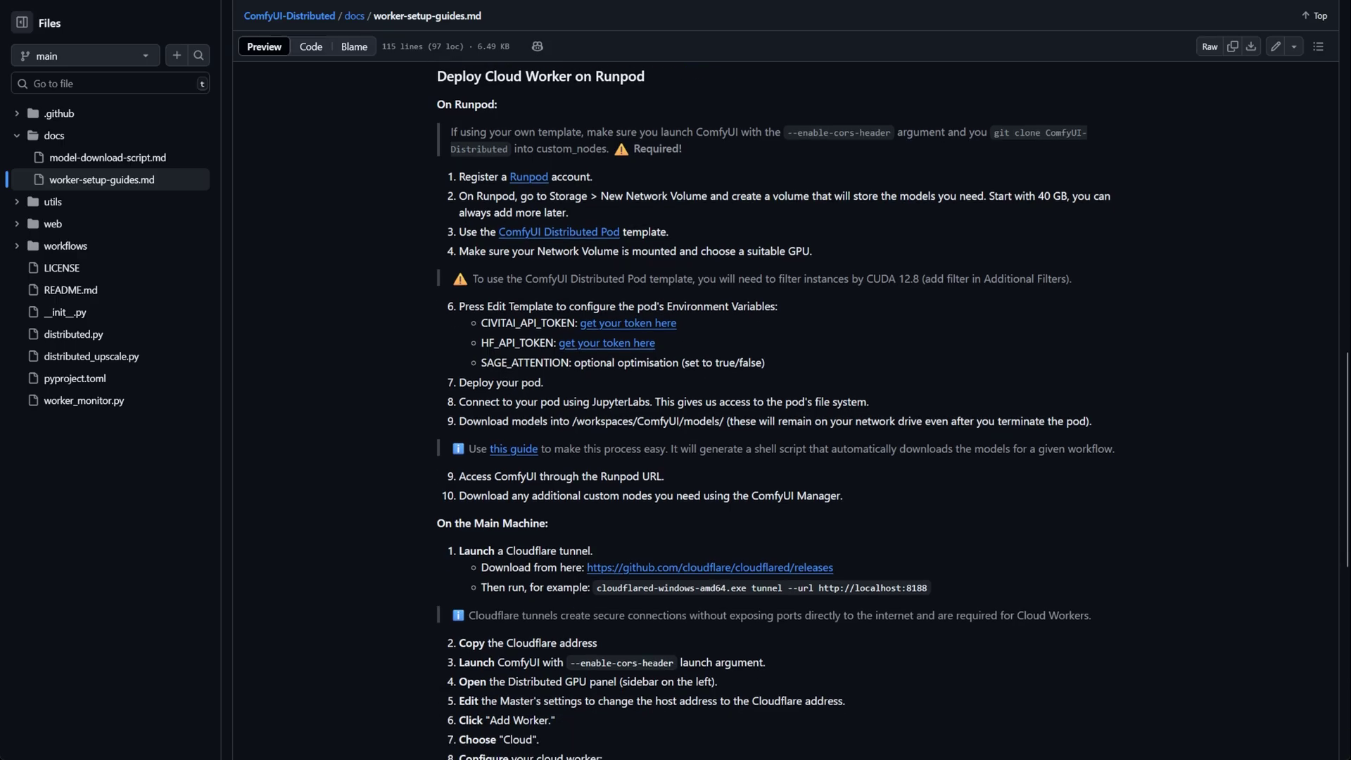
scroll(774, 408, down, 1)
scroll(774, 408, down, 1)
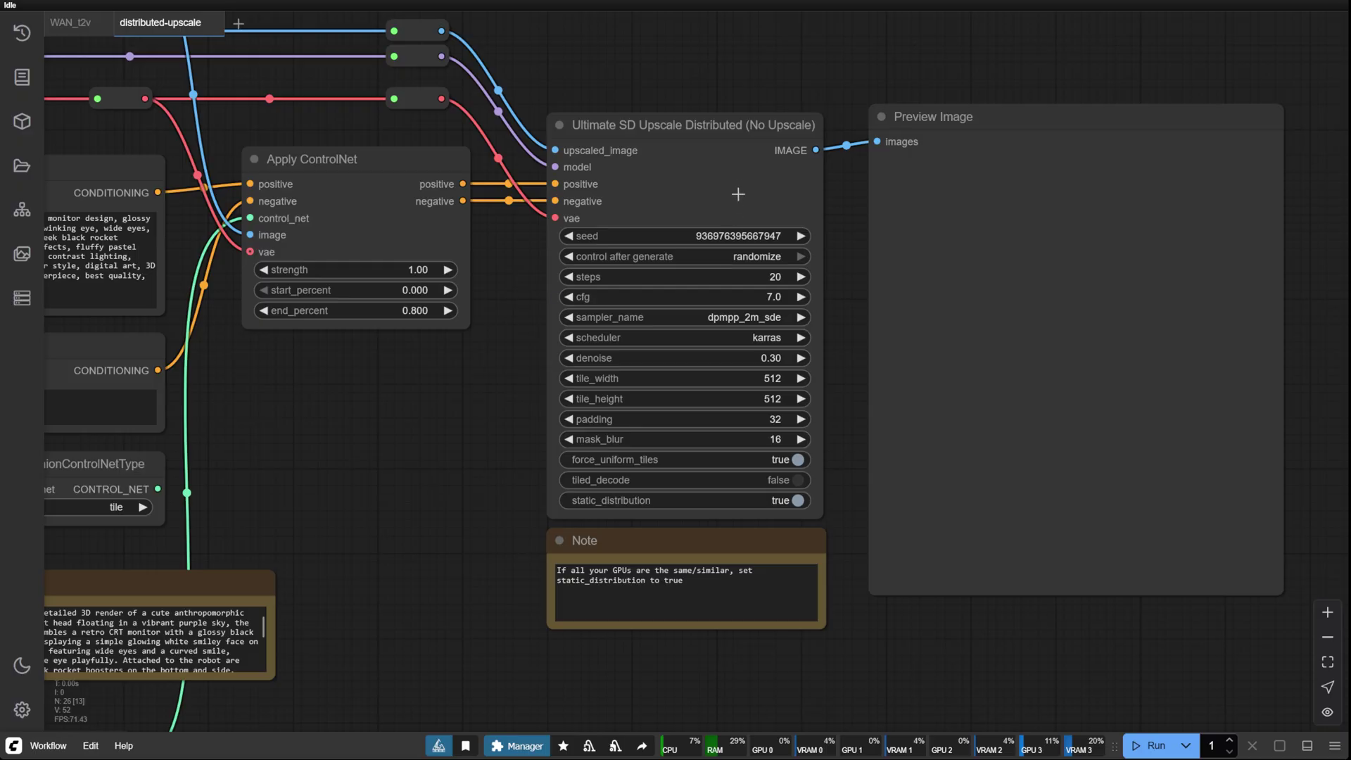
click(738, 187)
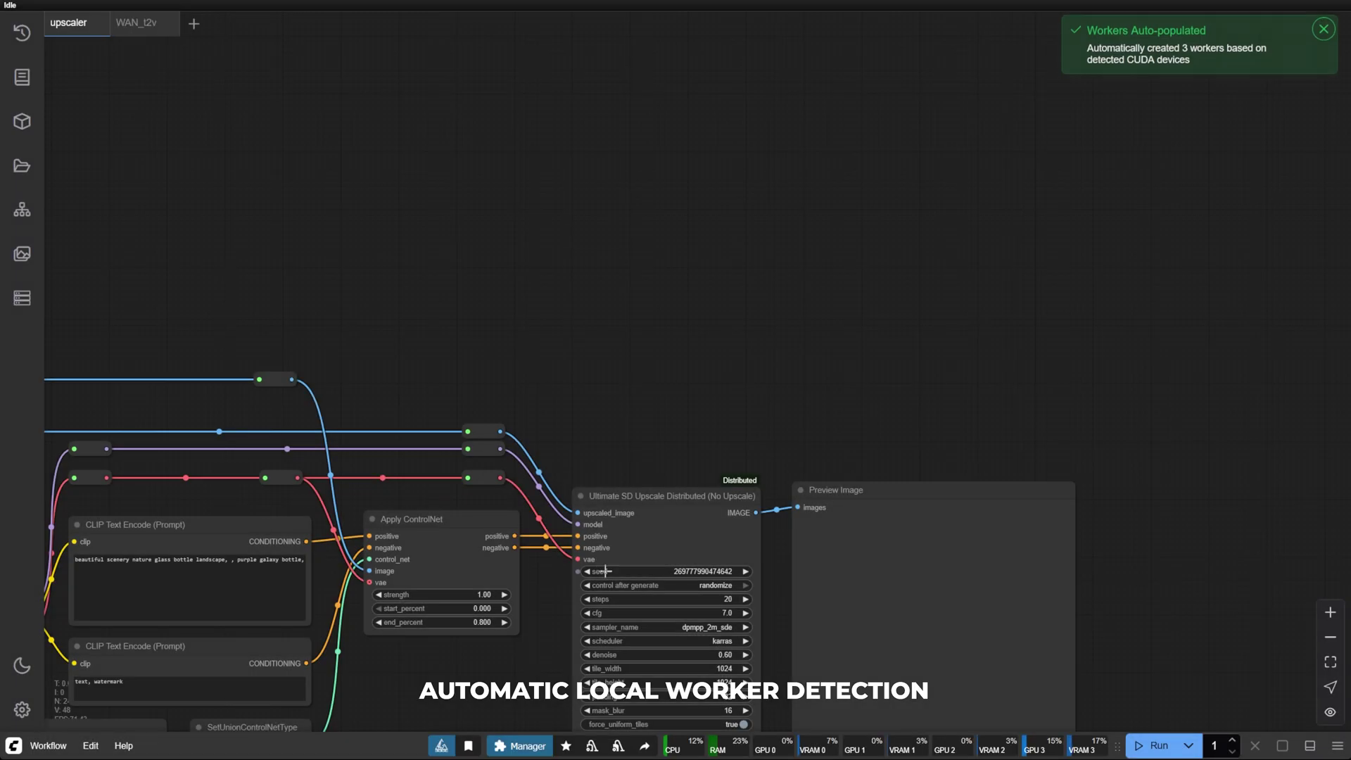
Step: Open the Distributed Control Panel showing Workers 1–3 and expand the Master card's settings
click(20, 301)
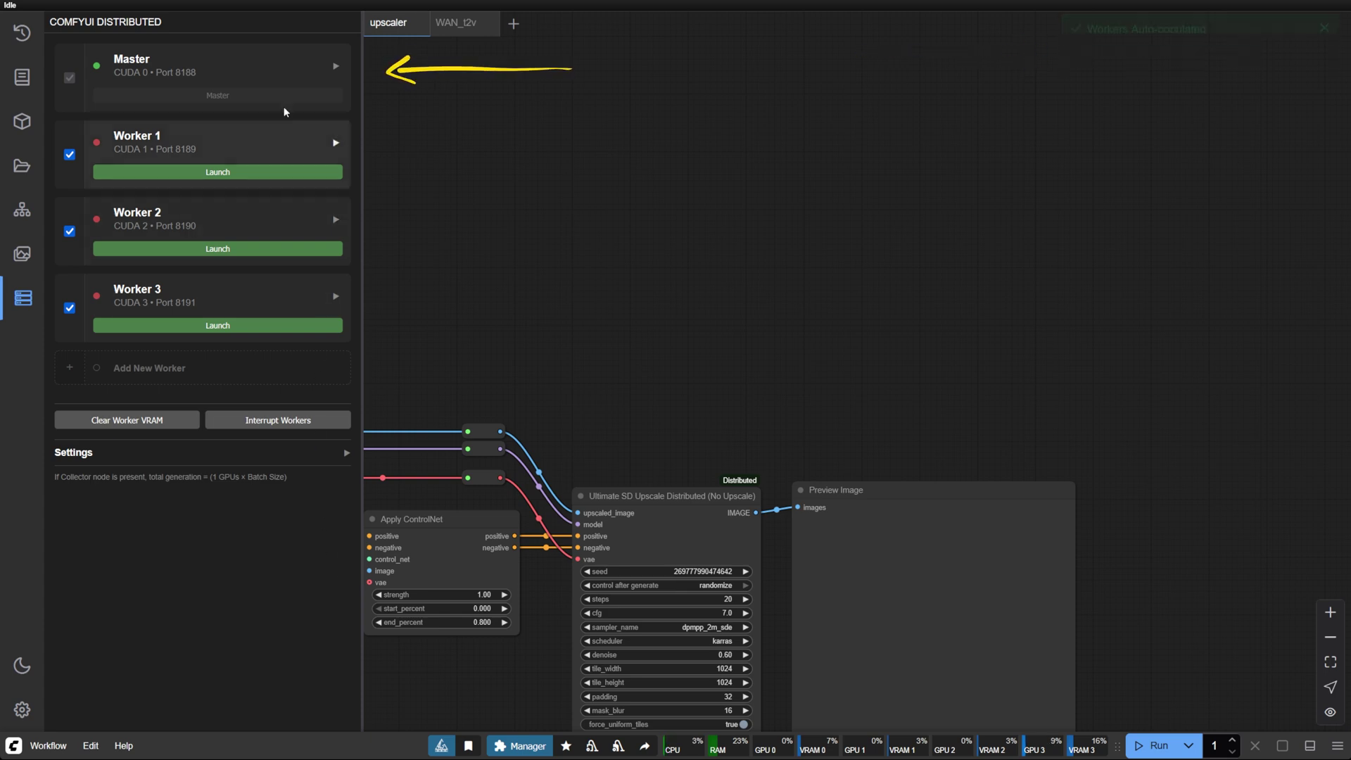
click(279, 78)
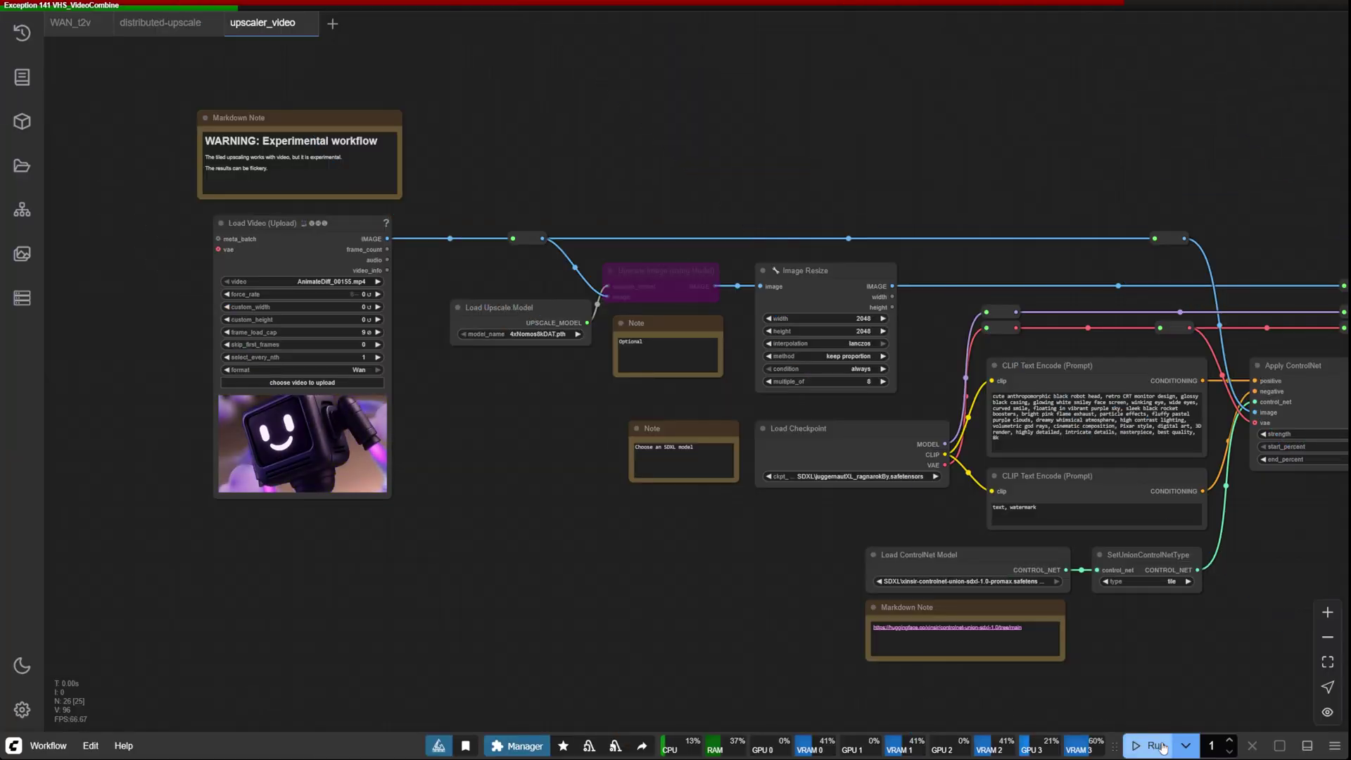
Step: Run the upscaler_video workflow and centre the Video Combine's upscaled robot preview on screen
click(1160, 746)
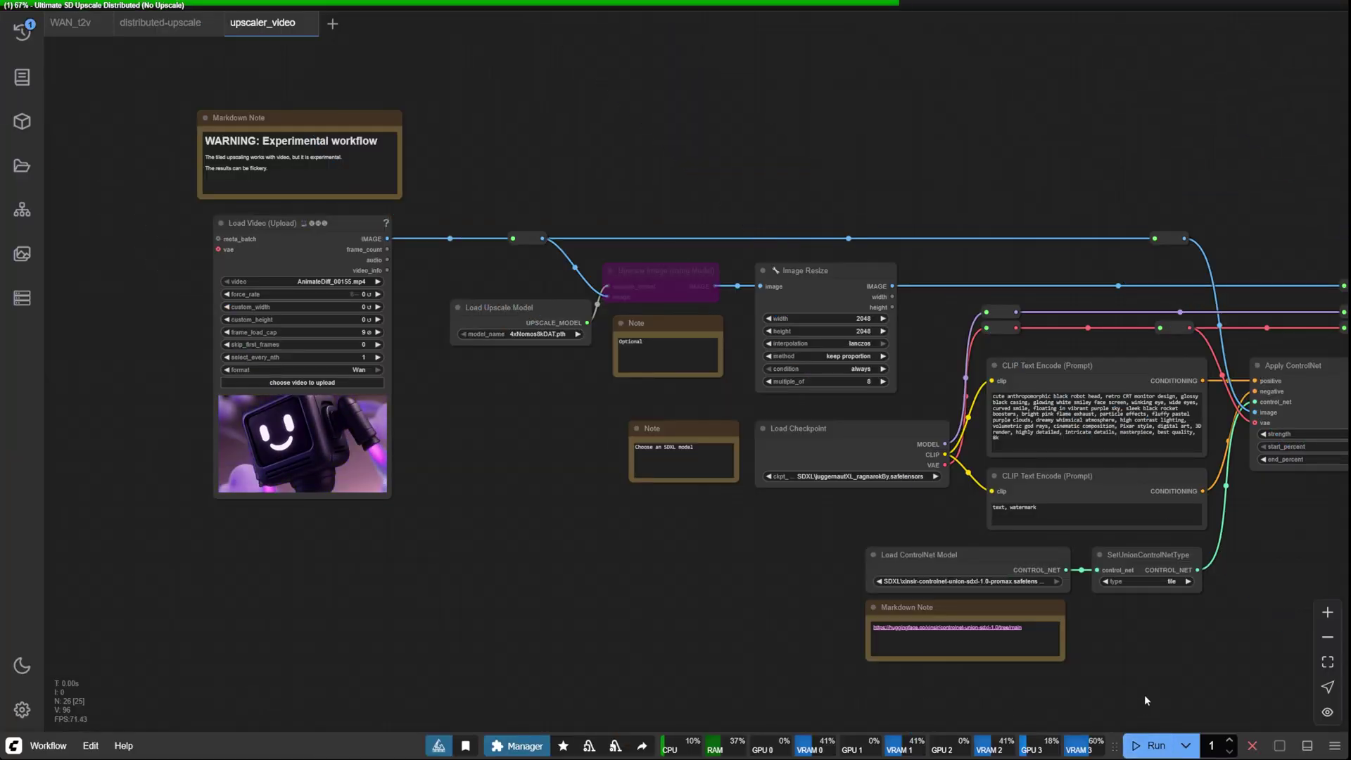
drag(1145, 679, 642, 598)
drag(1017, 642, 657, 594)
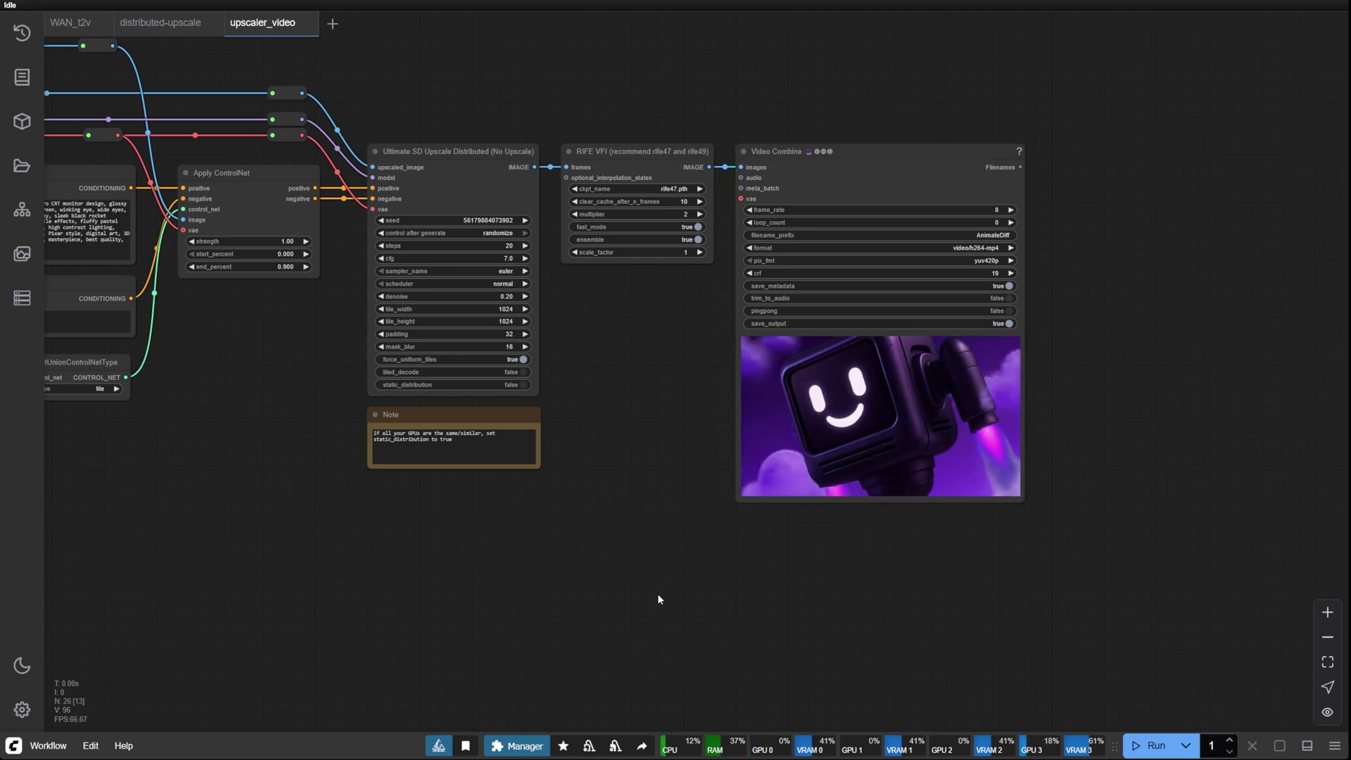
scroll(709, 355, up, 8)
drag(689, 406, 314, 272)
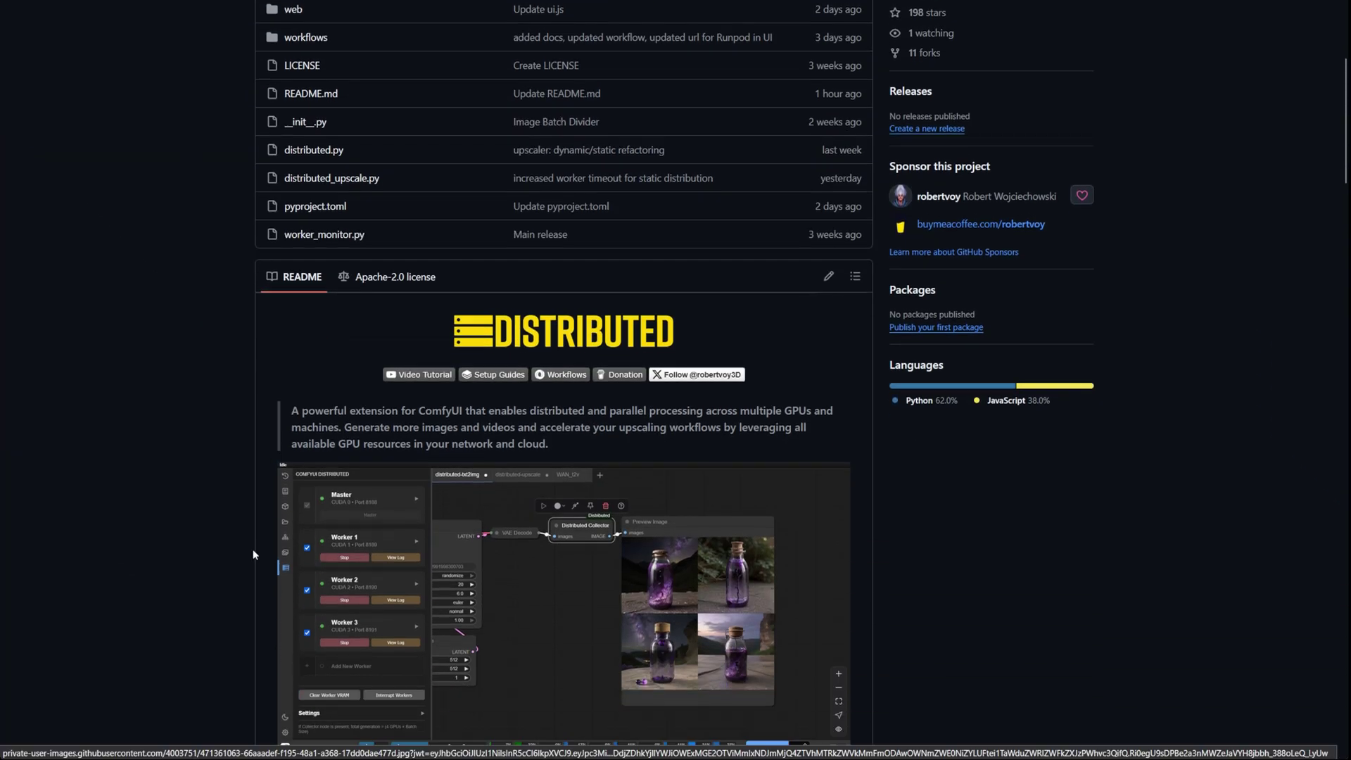
Step: Scroll down through the ComfyUI-Distributed repository page toward its open issues
scroll(253, 551, down, 12)
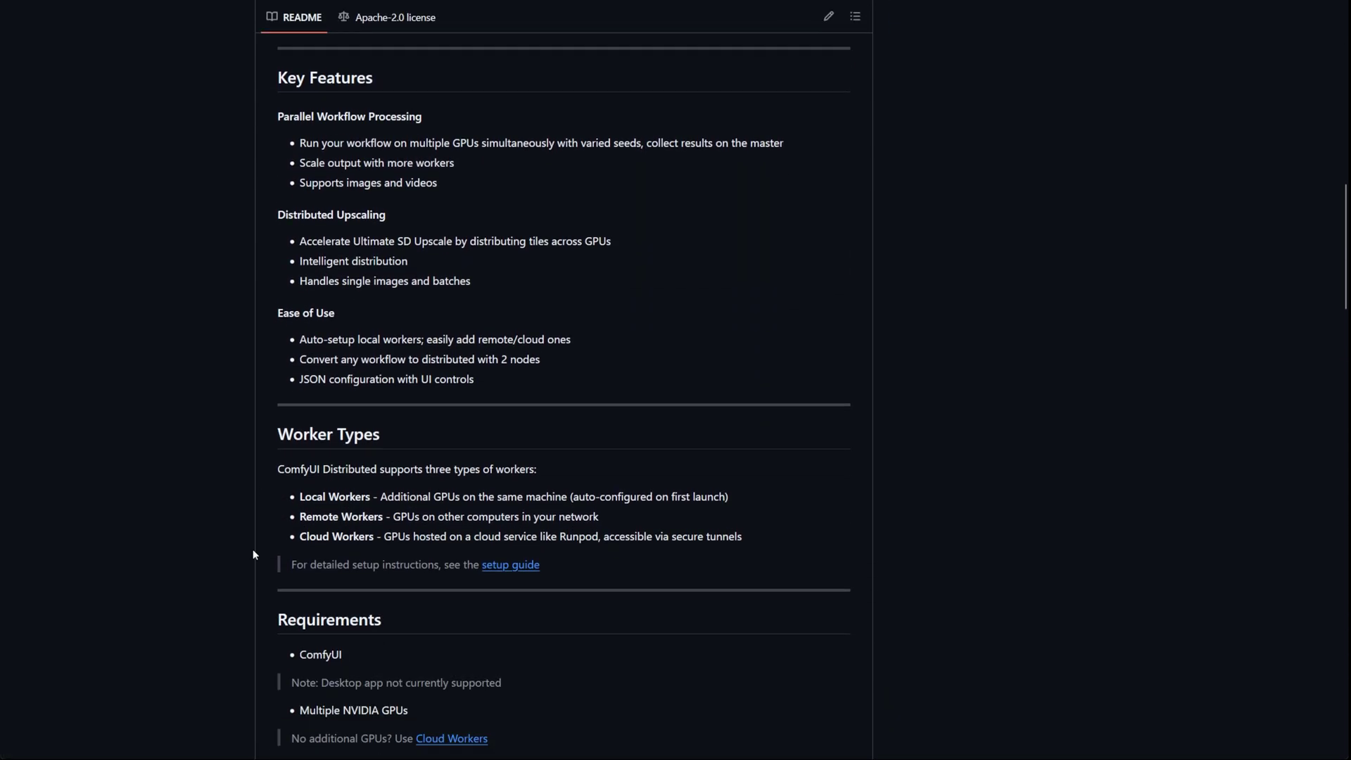
scroll(254, 555, down, 5)
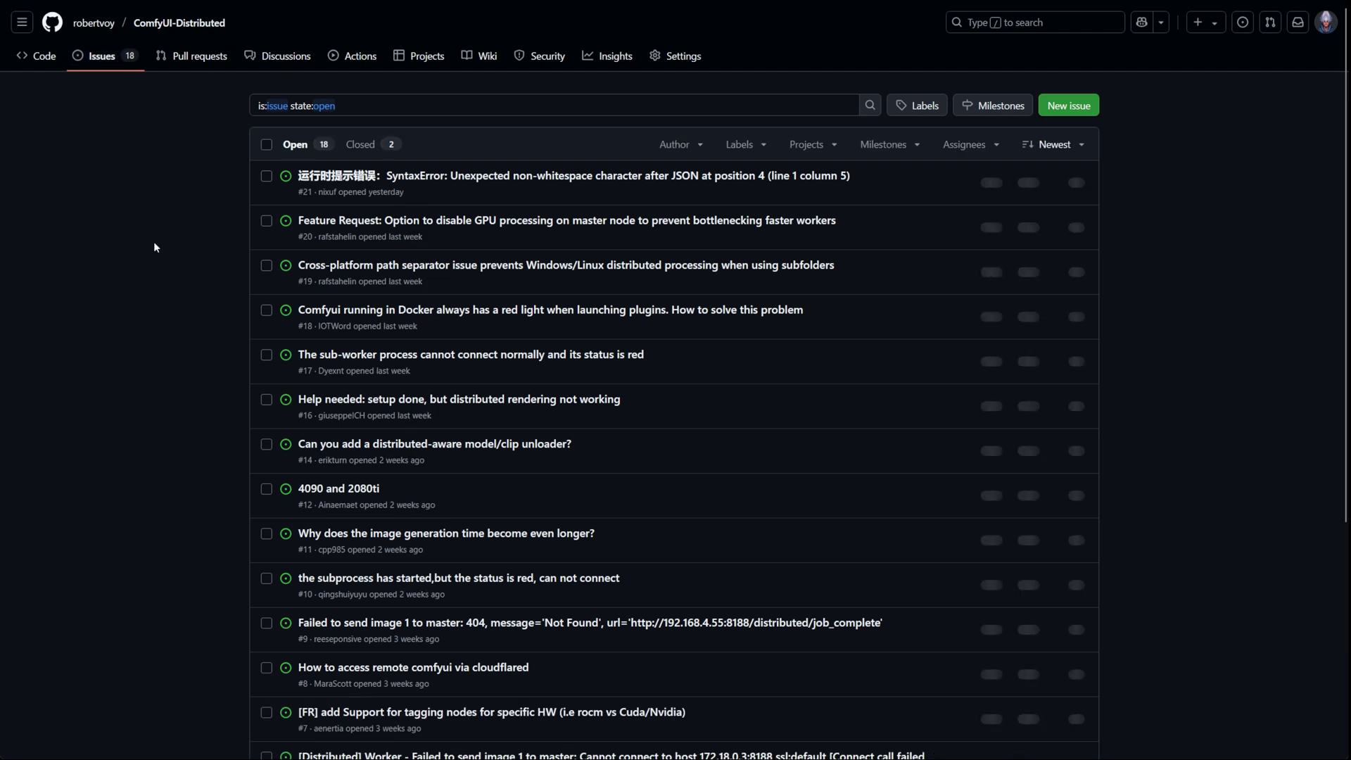
scroll(157, 279, down, 3)
scroll(158, 285, down, 2)
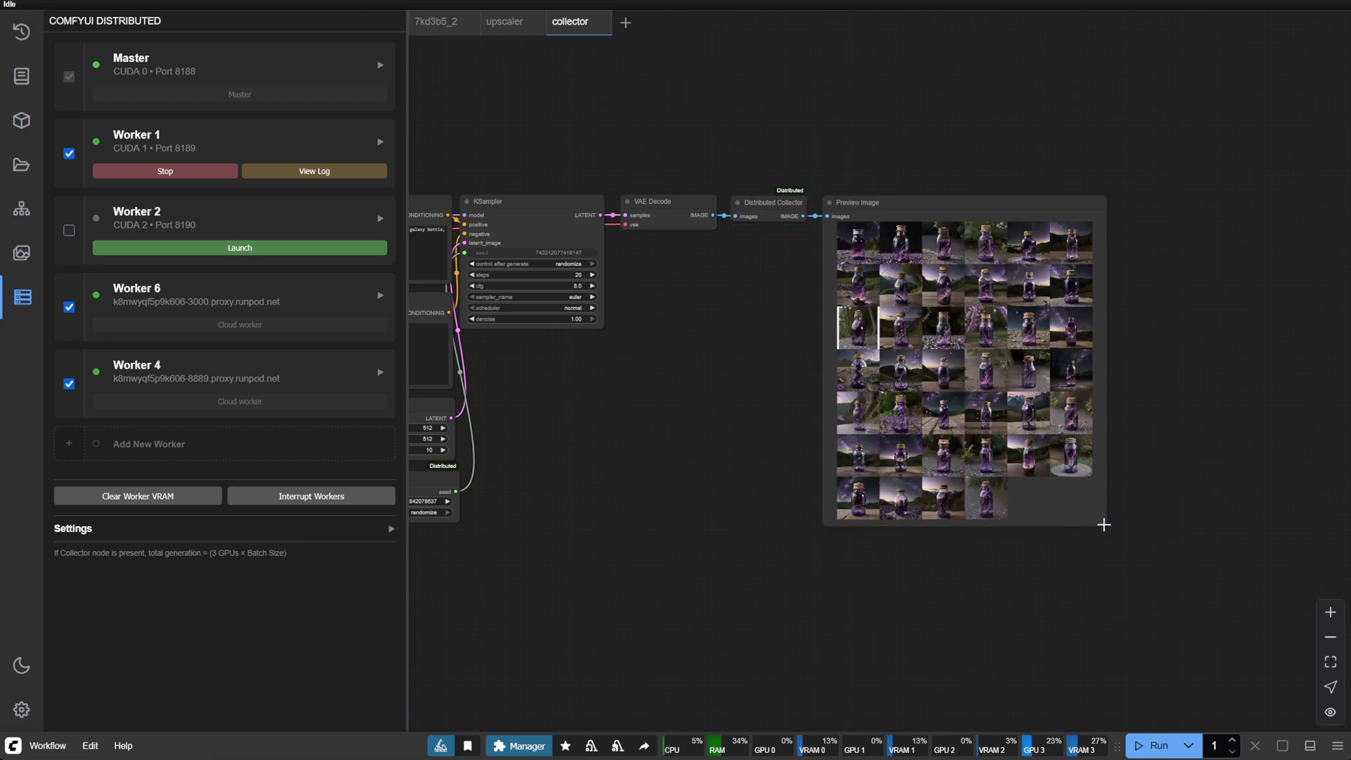
Step: Drag the Preview Image node's lower-right corner to make it narrower and taller for the bottle grid
drag(1103, 527, 1093, 599)
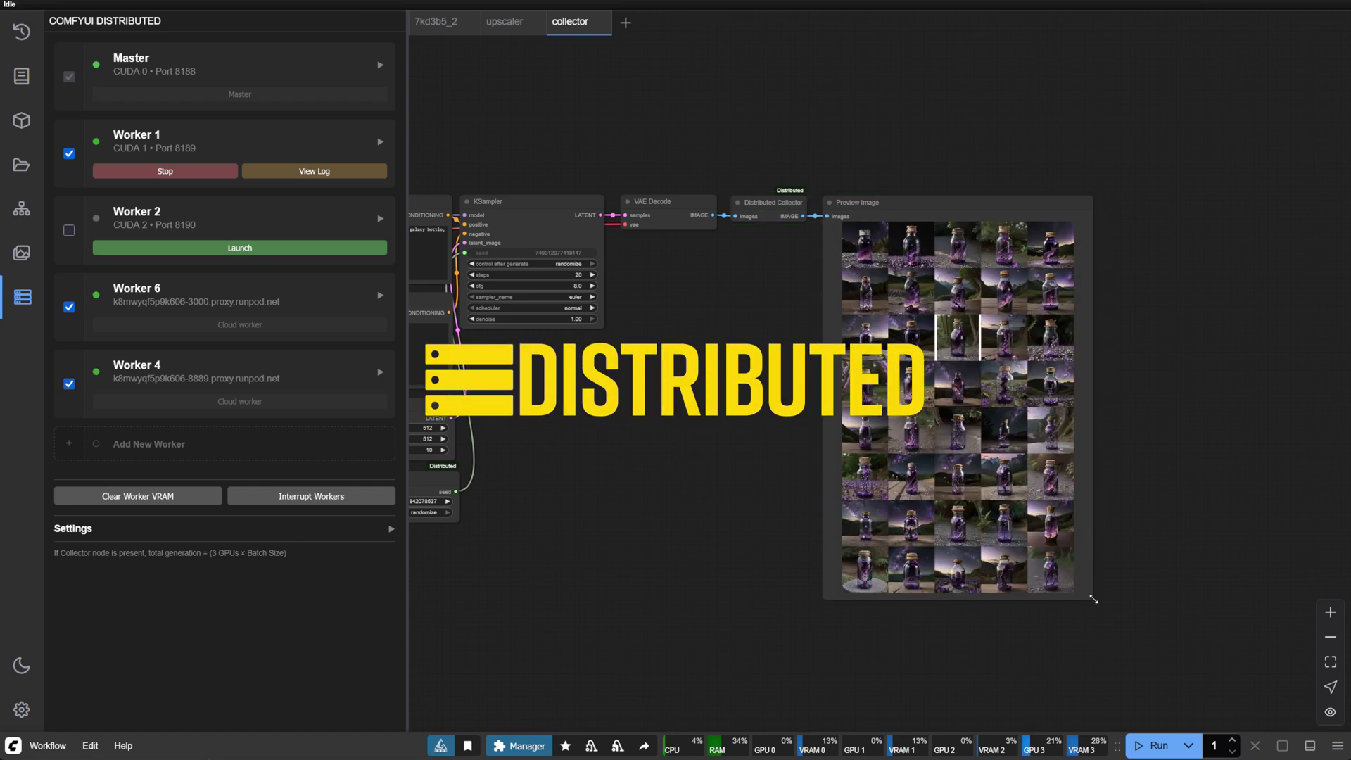